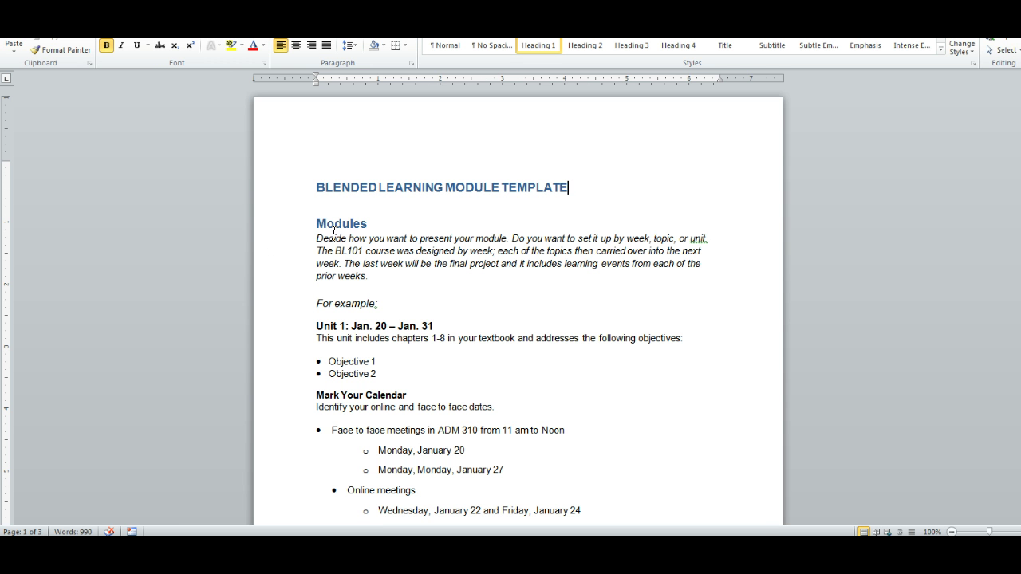
Step: Copy the sample section from the "Unit 1: Jan. 20 – Jan. 31" heading through the last office hours date, Thursday, January 30
{"action": "scroll", "coordinate": [334, 231], "scroll_direction": "down", "scroll_amount": 1}
{"action": "scroll", "coordinate": [335, 230], "scroll_direction": "down", "scroll_amount": 1}
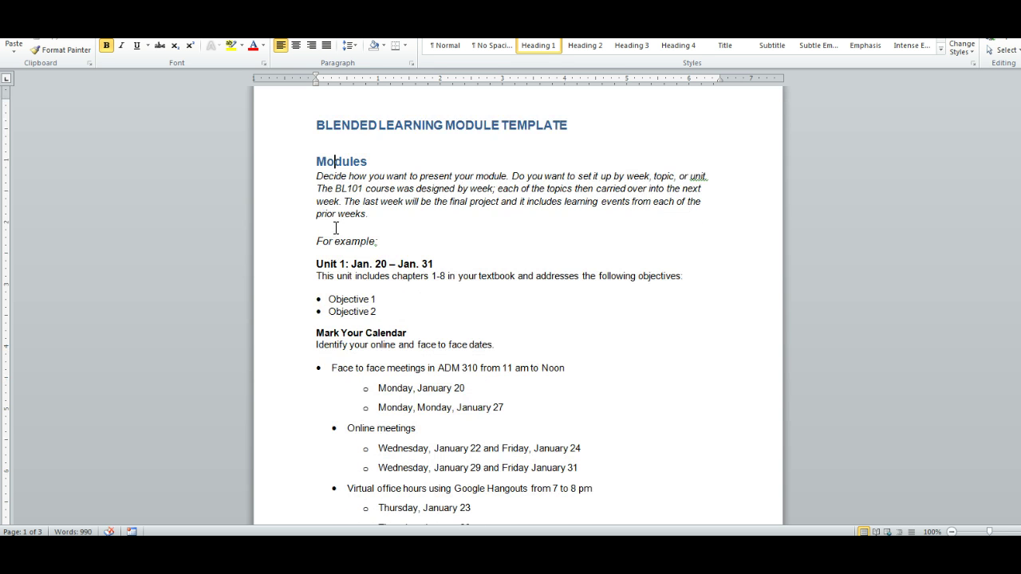
{"action": "scroll", "coordinate": [337, 225], "scroll_direction": "down", "scroll_amount": 1}
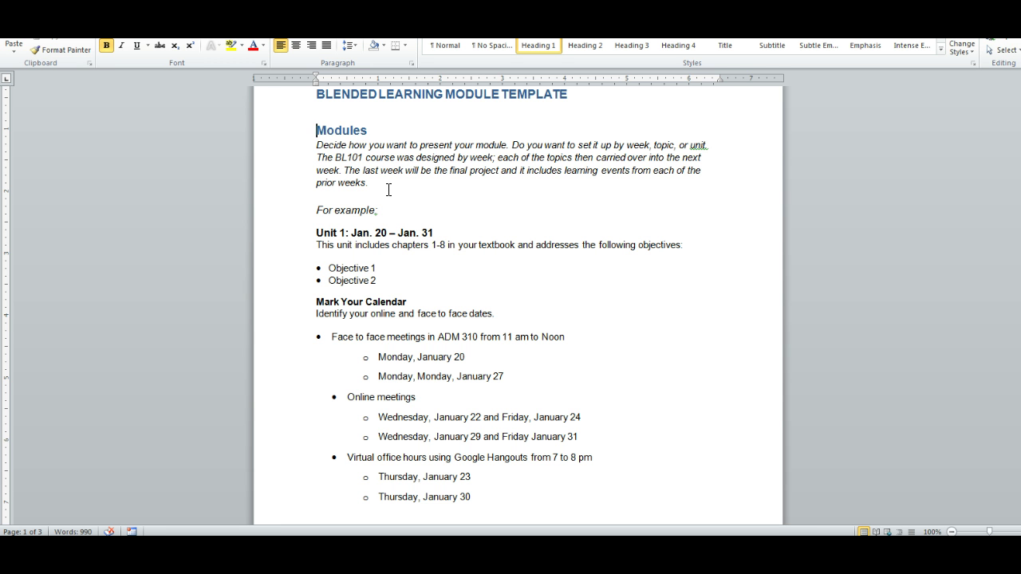
{"action": "key", "text": "ctrl+Up"}
{"action": "key", "text": "ctrl+Up"}
{"action": "left_click", "coordinate": [494, 500]}
{"action": "left_click_drag", "start_coordinate": [477, 499], "coordinate": [301, 230]}
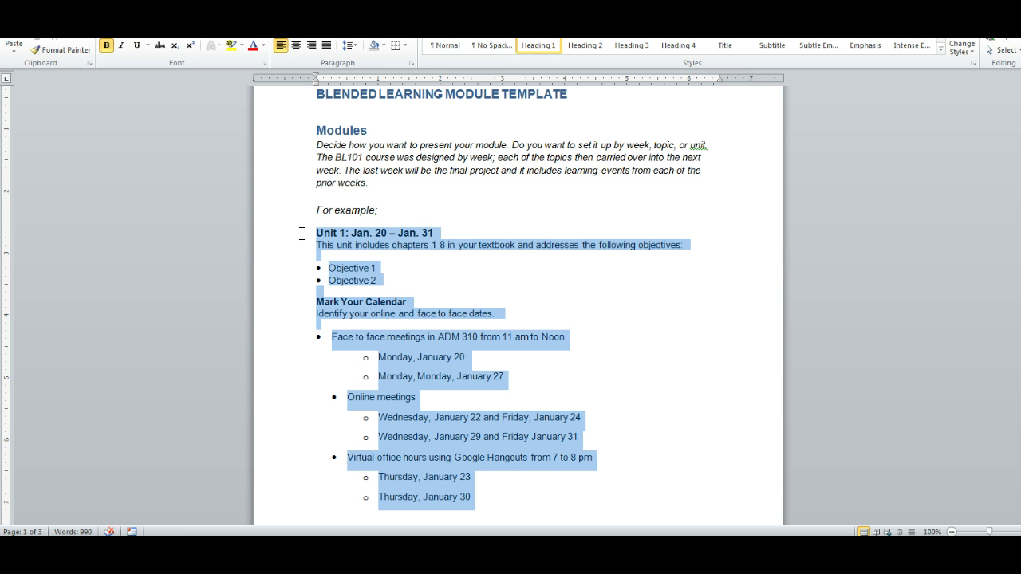
{"action": "right_click", "coordinate": [373, 238]}
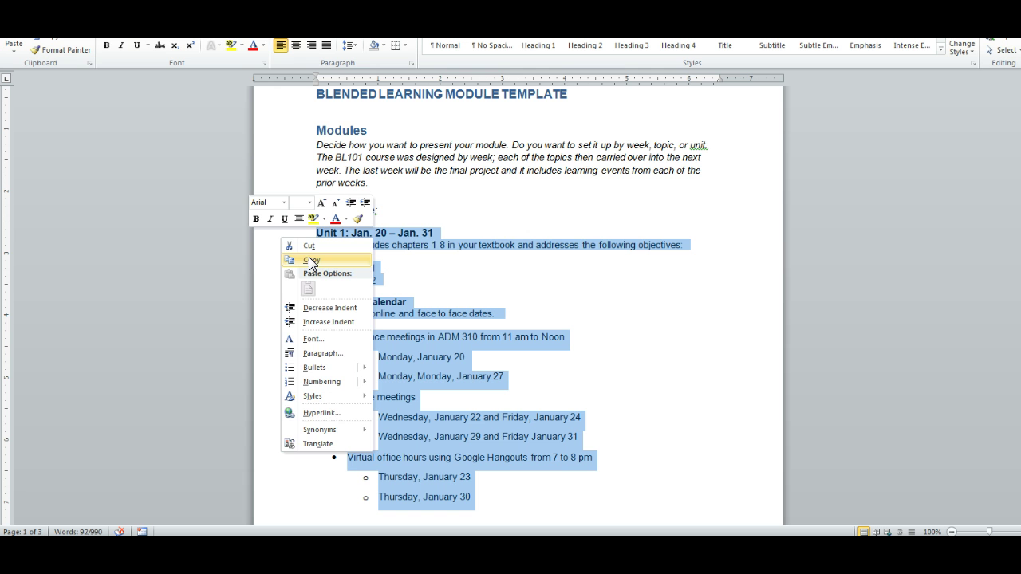
{"action": "left_click", "coordinate": [352, 255]}
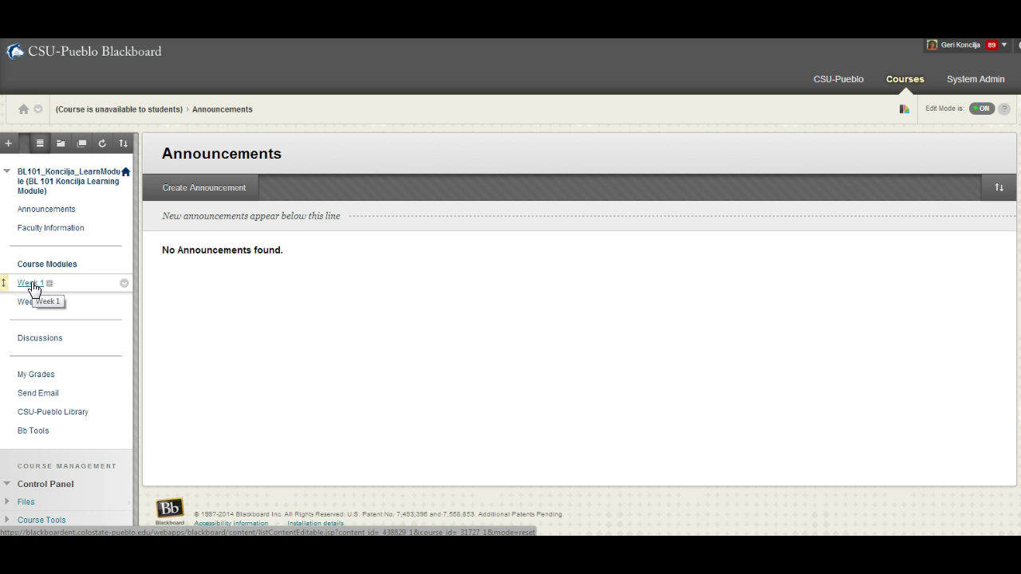
Step: In Blackboard's Week 1 area, start a new learning module and name it "Unit 1: Jan. 21 to Jan. 31"
{"action": "left_click", "coordinate": [32, 286]}
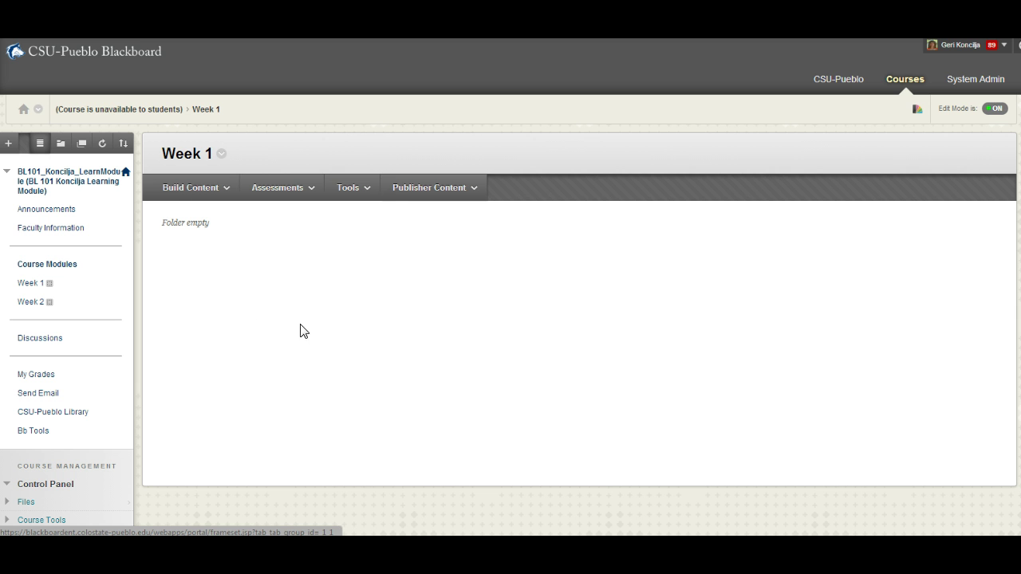
{"action": "left_click", "coordinate": [195, 190]}
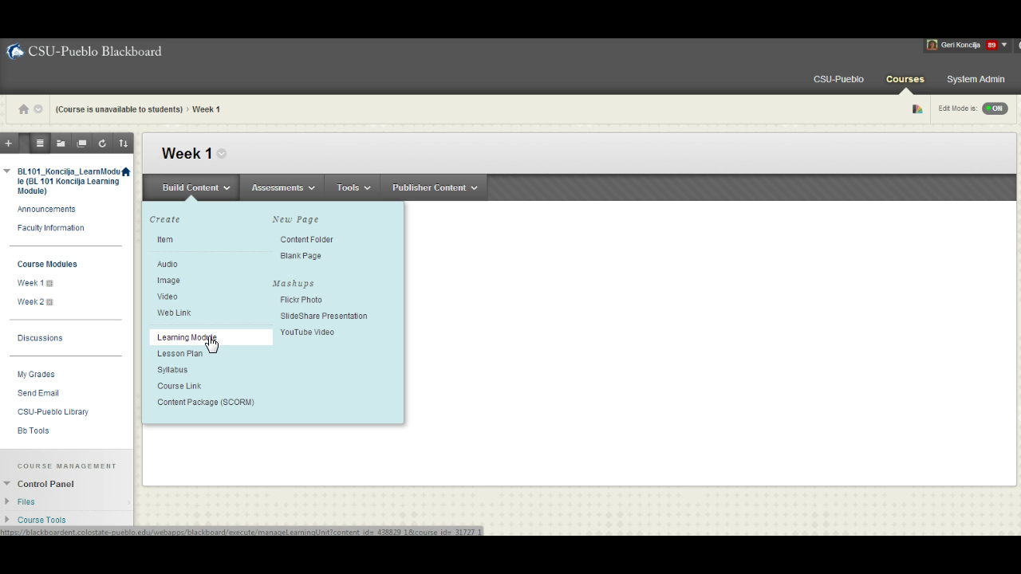
{"action": "left_click", "coordinate": [212, 342]}
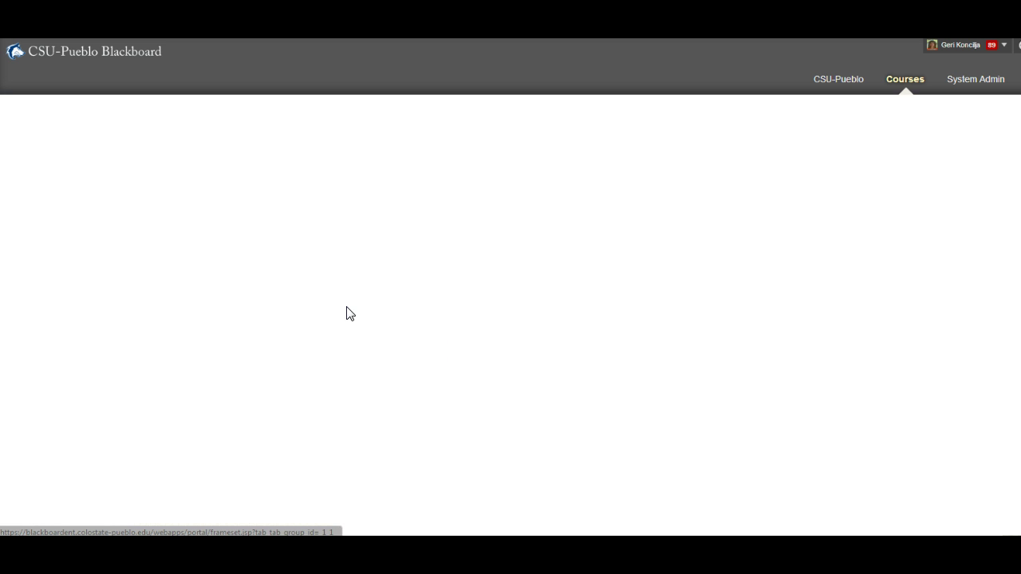
{"action": "left_click", "coordinate": [330, 272]}
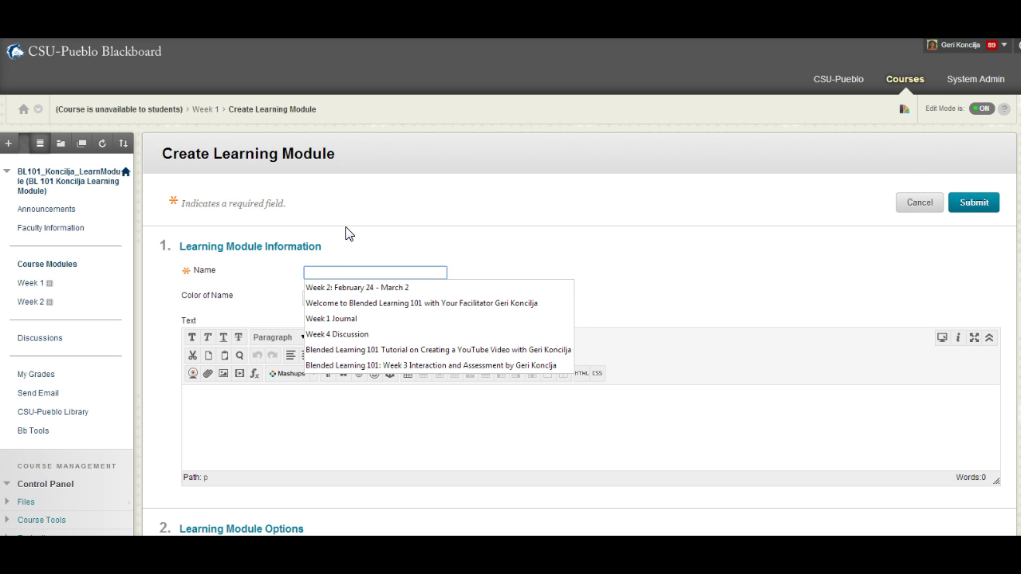
{"action": "type", "text": "Unit 1:"}
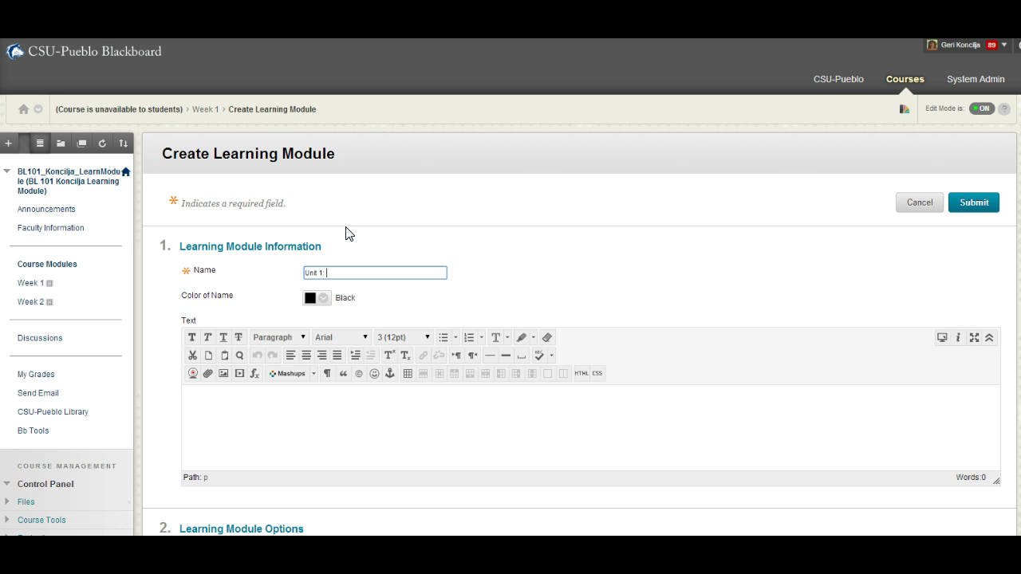
{"action": "type", "text": "Jan. 21 to Jan. 31"}
Step: Paste the copied Unit 1 section into the learning module's description text
{"action": "left_click", "coordinate": [227, 396]}
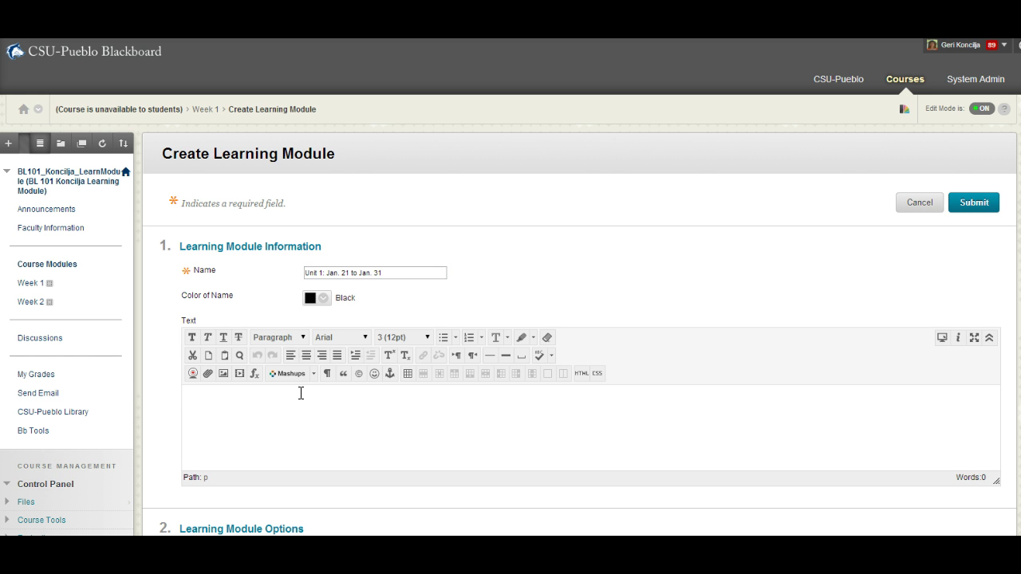
{"action": "key", "text": "ctrl+v"}
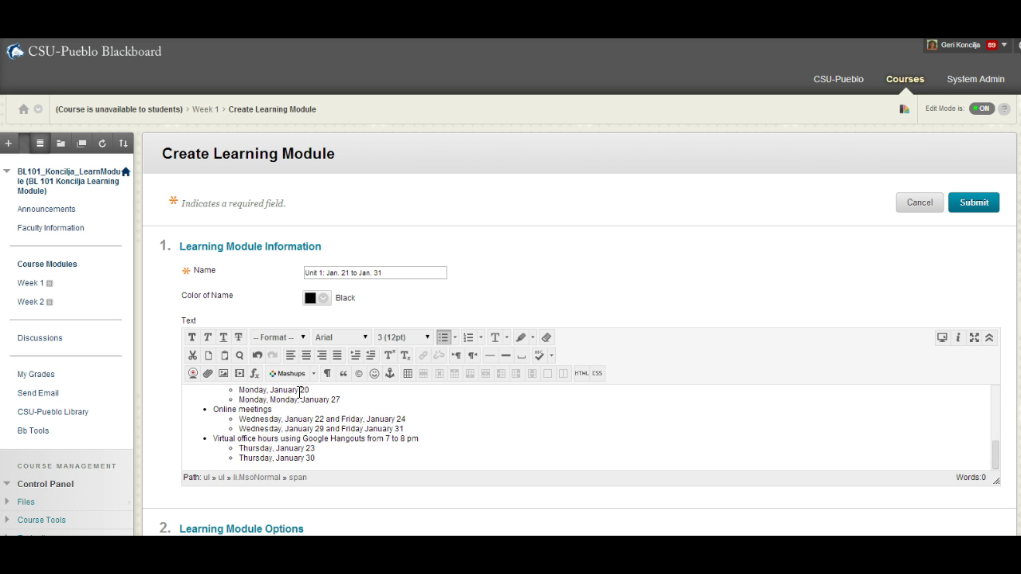
{"action": "scroll", "coordinate": [280, 426], "scroll_direction": "up", "scroll_amount": 5}
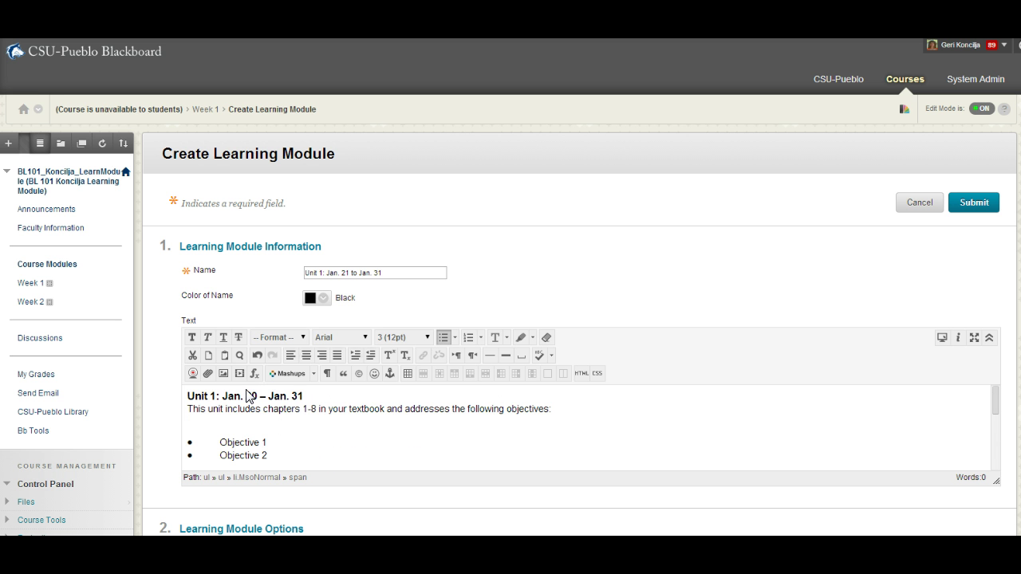
Step: Correct the start date in the module name so it reads "Unit 1: Jan. 20 to Jan. 31"
{"action": "left_click", "coordinate": [346, 272]}
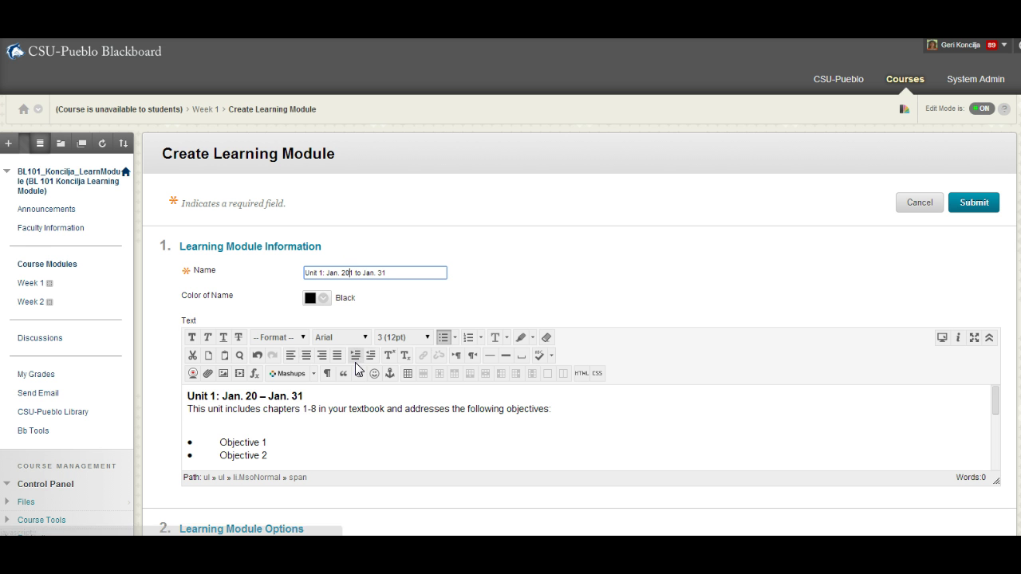
{"action": "key", "text": "BackSpace"}
{"action": "type", "text": "0"}
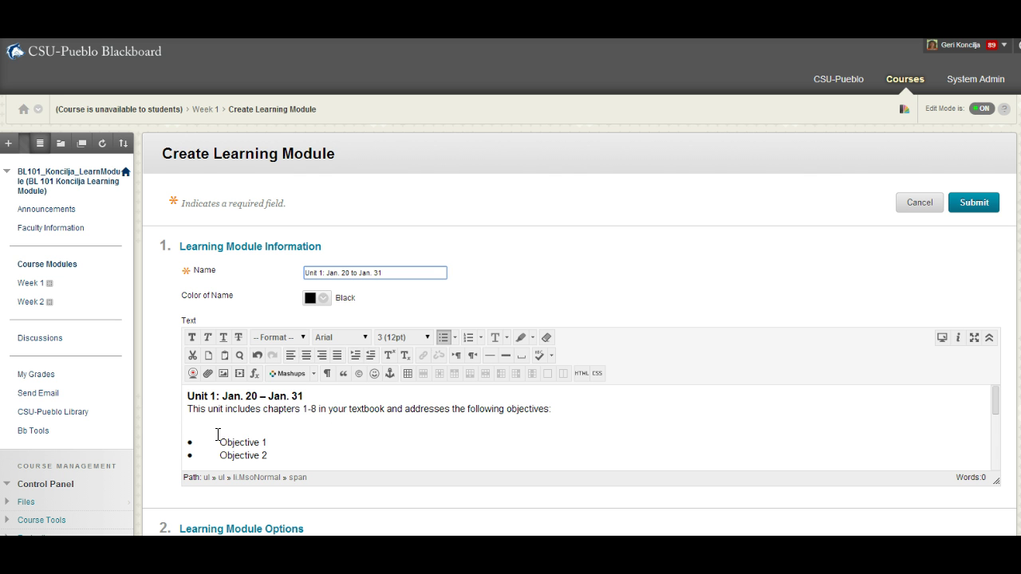
Step: Remove the extra blank lines above Objective 1 and below "Identify your online and face to face dates."
{"action": "left_click", "coordinate": [198, 423]}
{"action": "key", "text": "BackSpace"}
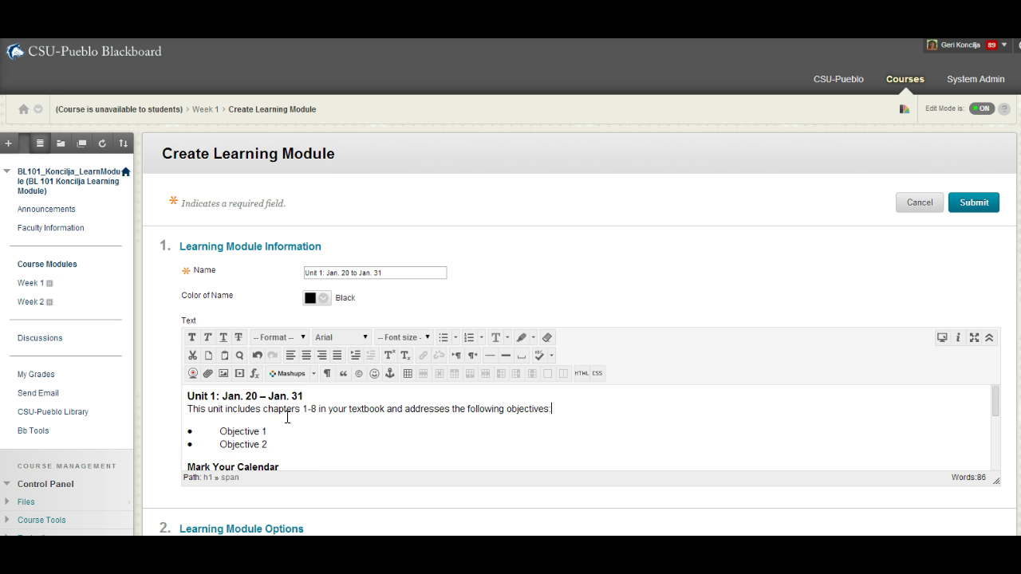
{"action": "scroll", "coordinate": [288, 418], "scroll_direction": "down", "scroll_amount": 1}
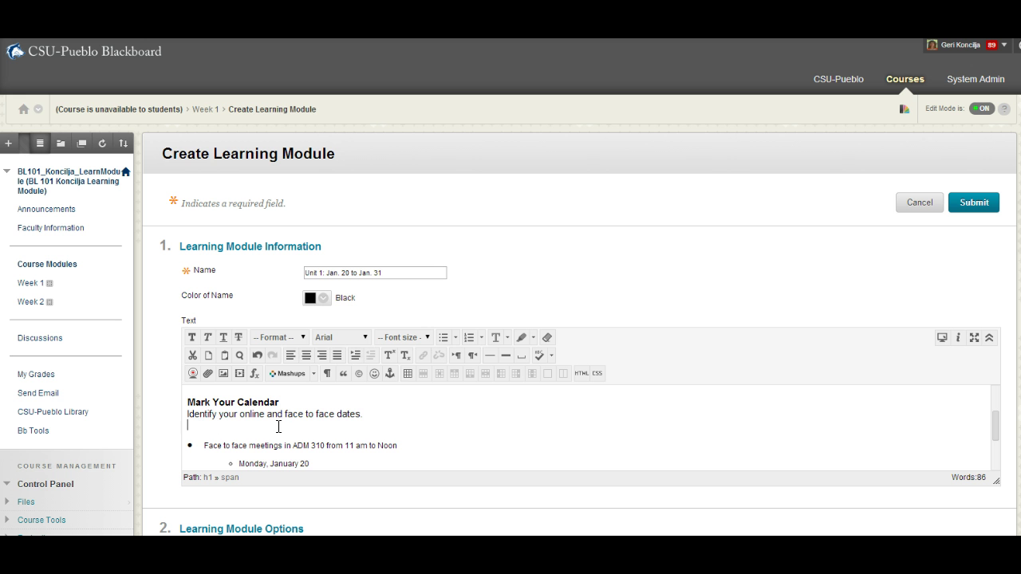
{"action": "scroll", "coordinate": [281, 427], "scroll_direction": "down", "scroll_amount": 5}
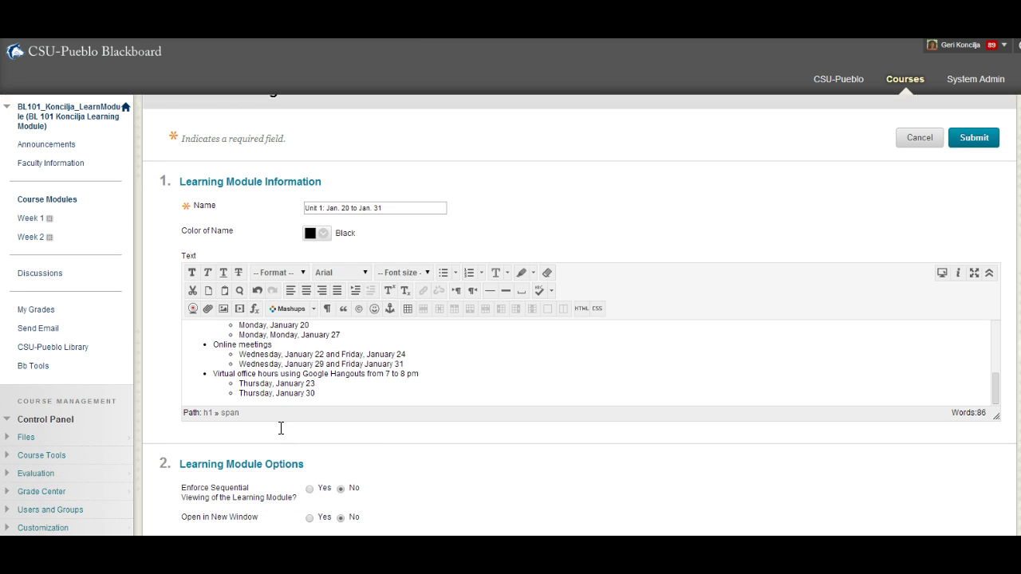
{"action": "scroll", "coordinate": [304, 414], "scroll_direction": "up", "scroll_amount": 8}
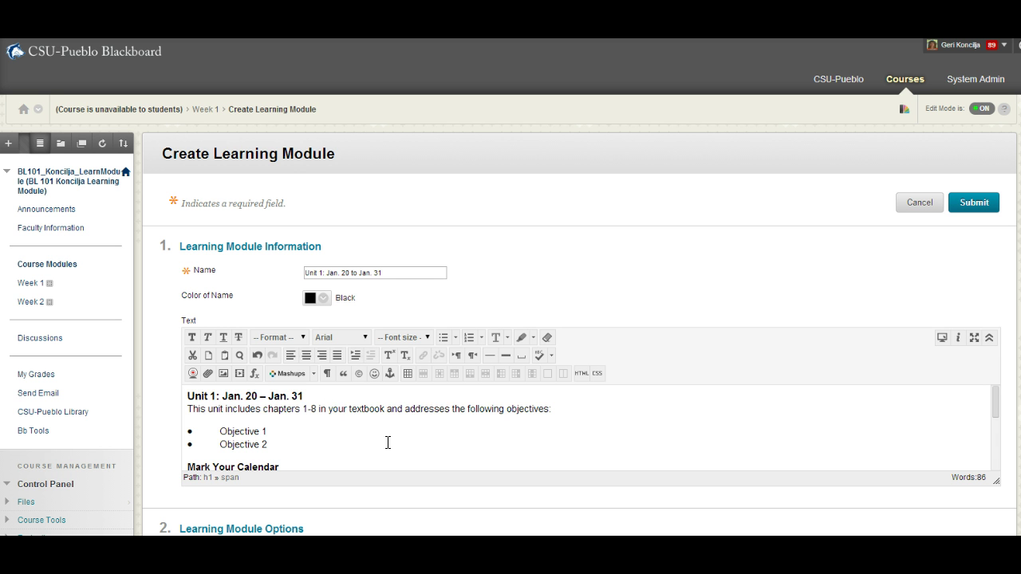
Step: Insert a blank line before "Online meetings" and another before "Virtual office hours using Google Hangouts" in the module text
{"action": "scroll", "coordinate": [340, 434], "scroll_direction": "down", "scroll_amount": 2}
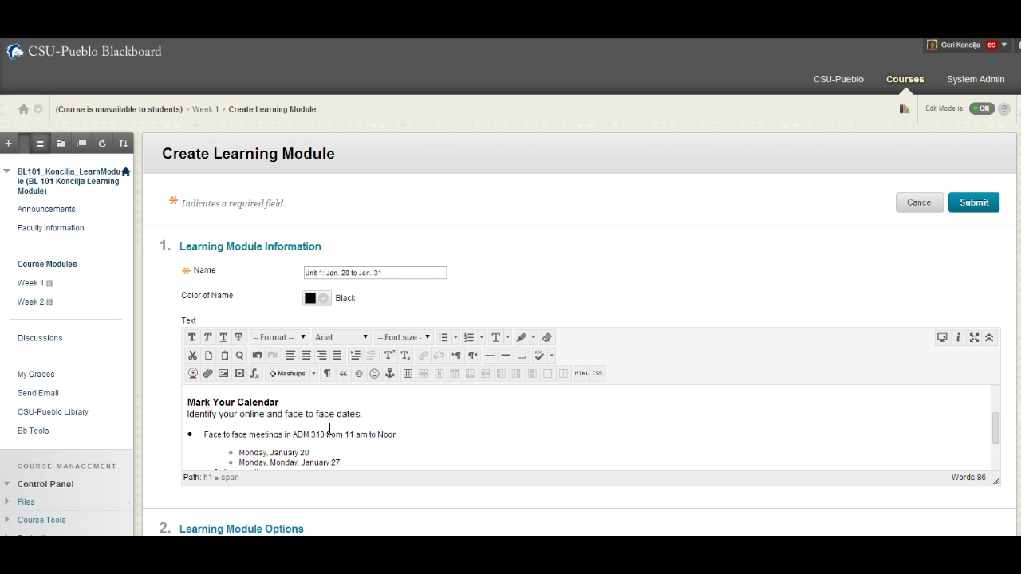
{"action": "scroll", "coordinate": [329, 428], "scroll_direction": "down", "scroll_amount": 2}
{"action": "left_click", "coordinate": [329, 428]}
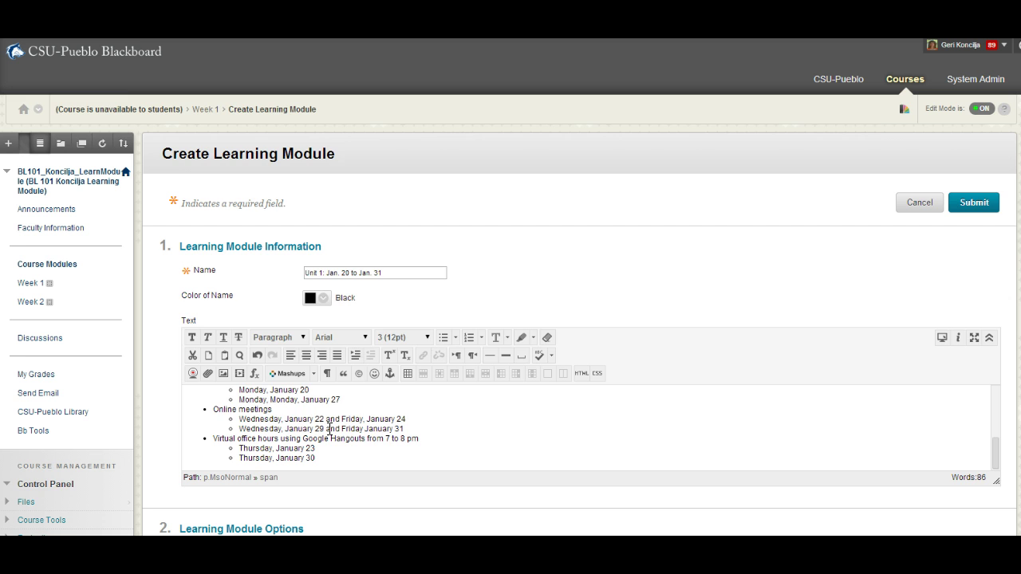
{"action": "scroll", "coordinate": [330, 429], "scroll_direction": "down", "scroll_amount": 2}
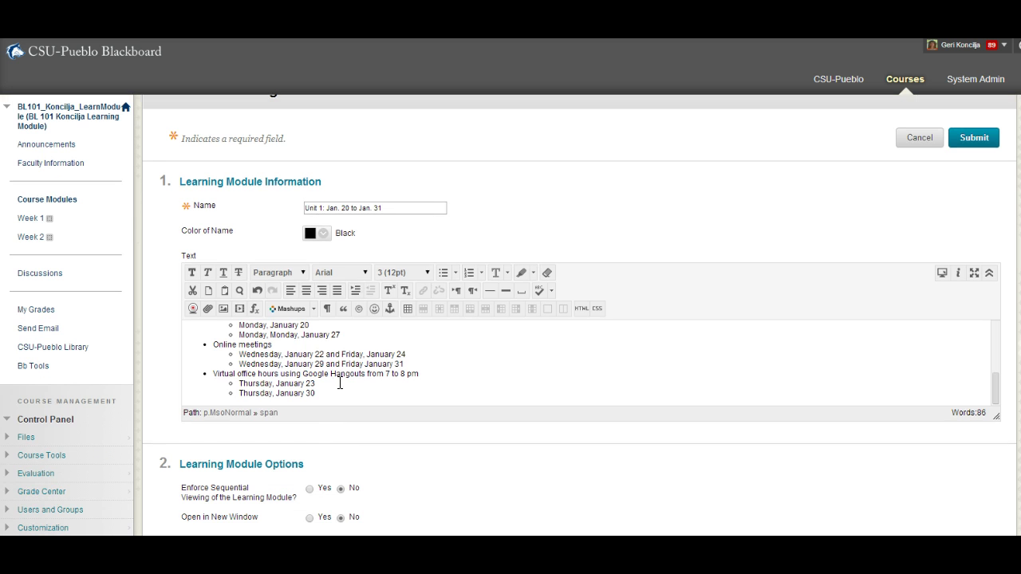
{"action": "left_click", "coordinate": [346, 334]}
{"action": "key", "text": "Return"}
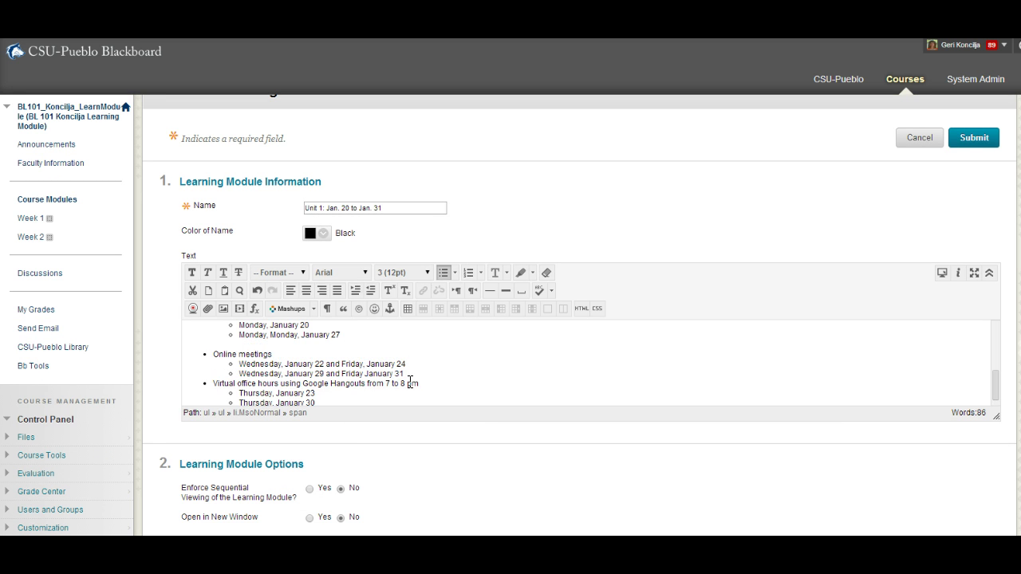
{"action": "key", "text": "Return"}
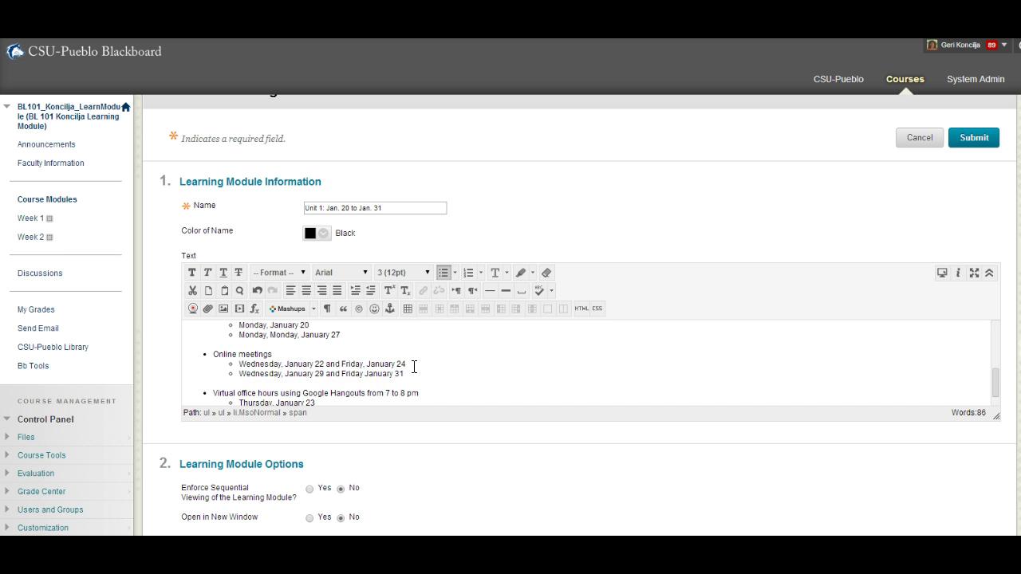
Step: Review the module options, leave the table of contents hierarchy display at None, and submit the learning module
{"action": "scroll", "coordinate": [414, 367], "scroll_direction": "down", "scroll_amount": 4}
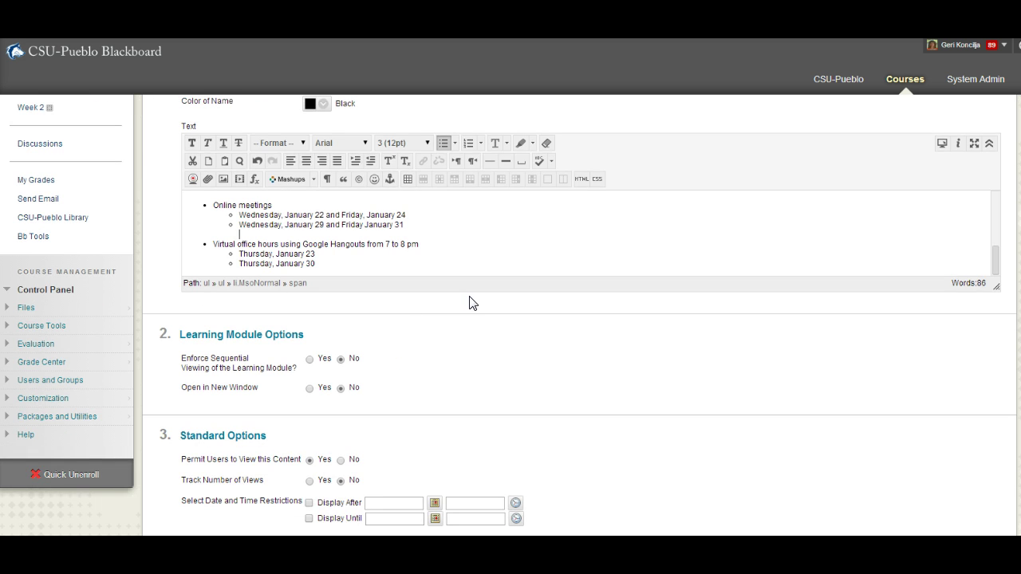
{"action": "scroll", "coordinate": [468, 299], "scroll_direction": "down", "scroll_amount": 3}
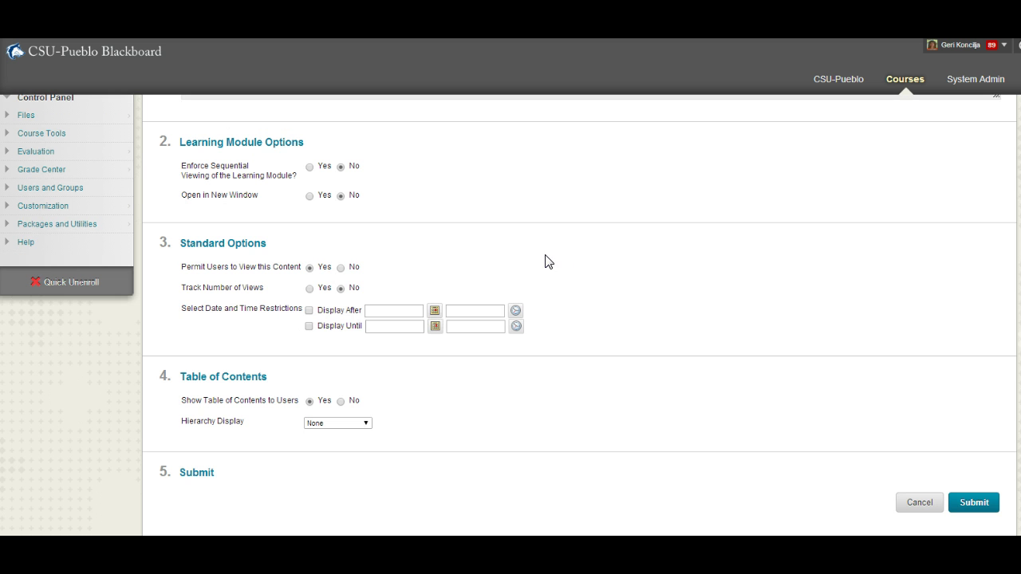
{"action": "scroll", "coordinate": [538, 260], "scroll_direction": "down", "scroll_amount": 1}
{"action": "left_click", "coordinate": [367, 425]}
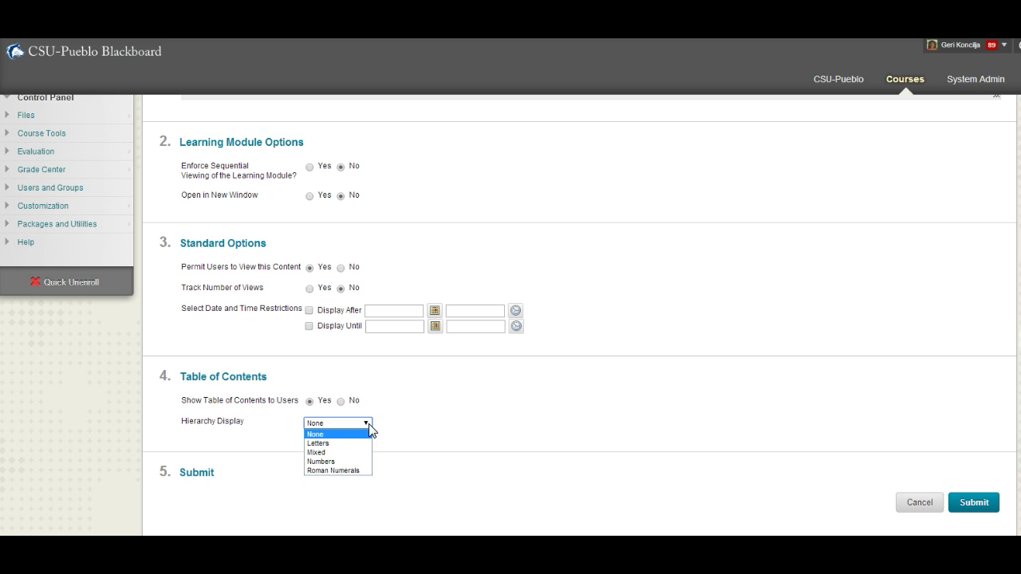
{"action": "left_click", "coordinate": [369, 424]}
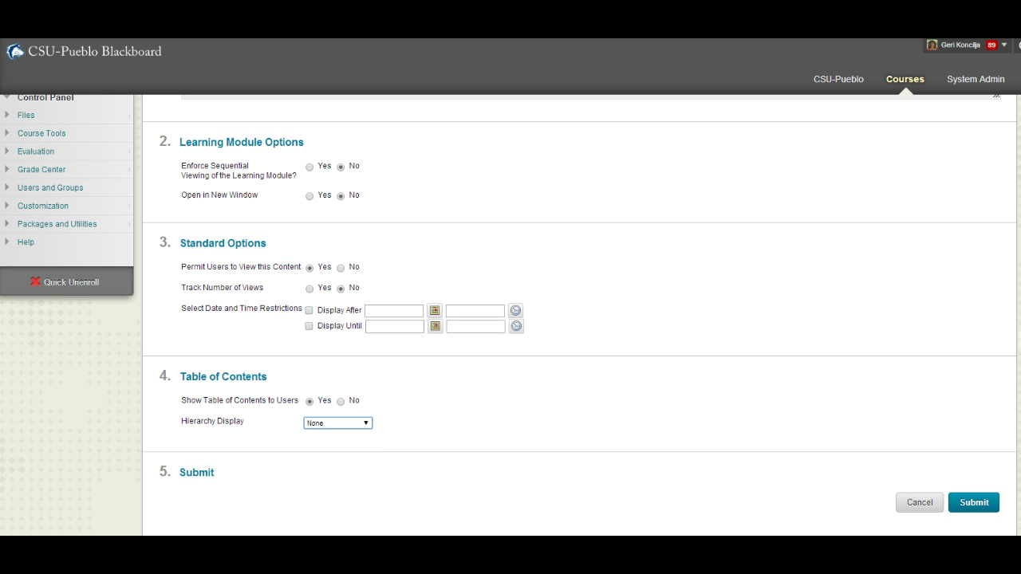
{"action": "left_click", "coordinate": [967, 505]}
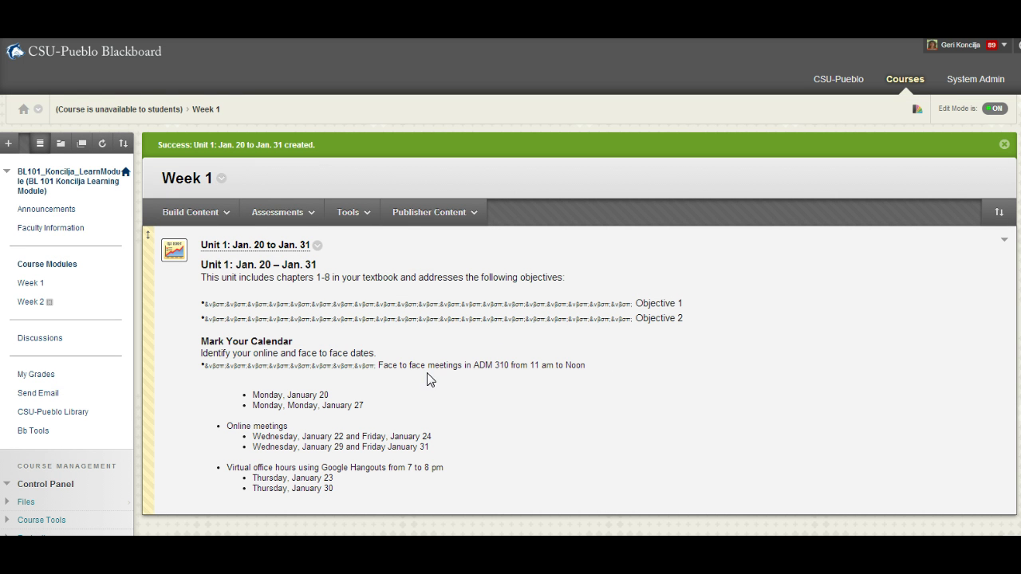
Step: Reopen the Unit 1 learning module for editing and delete the bullets and spacing before Objective 1 and Objective 2
{"action": "left_click", "coordinate": [318, 247]}
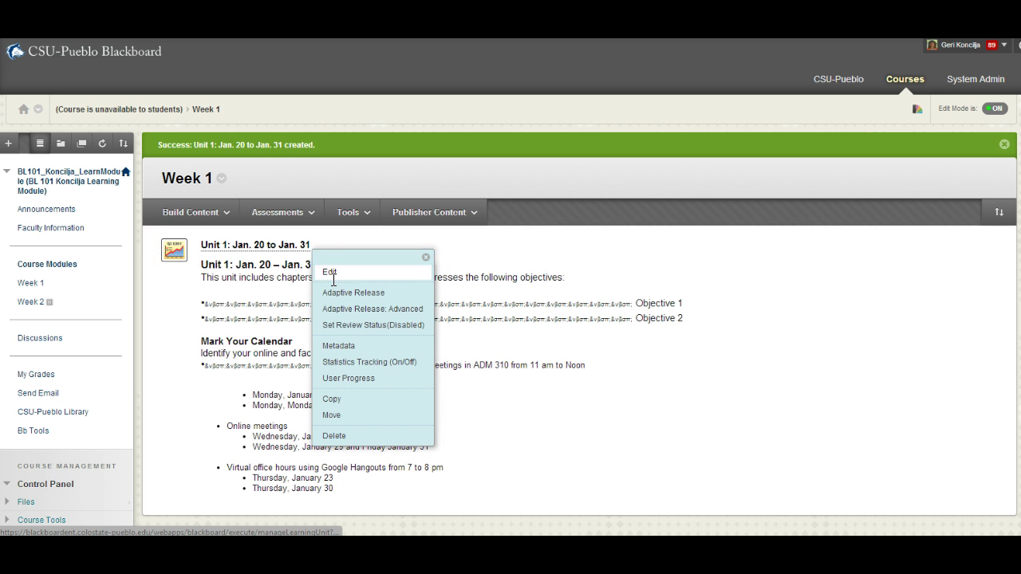
{"action": "left_click", "coordinate": [331, 271]}
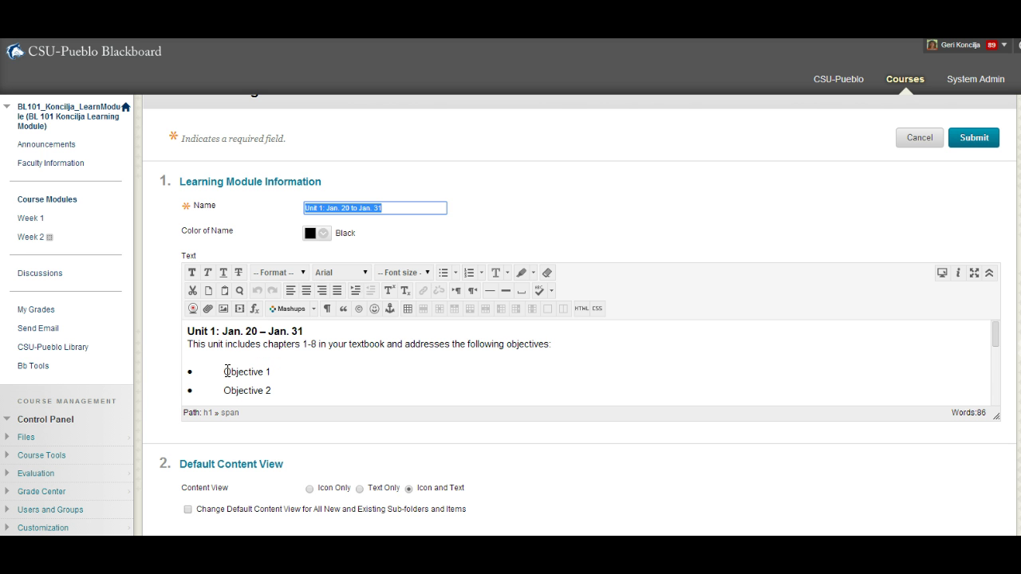
{"action": "left_click_drag", "start_coordinate": [226, 371], "coordinate": [190, 370]}
{"action": "key", "text": "BackSpace"}
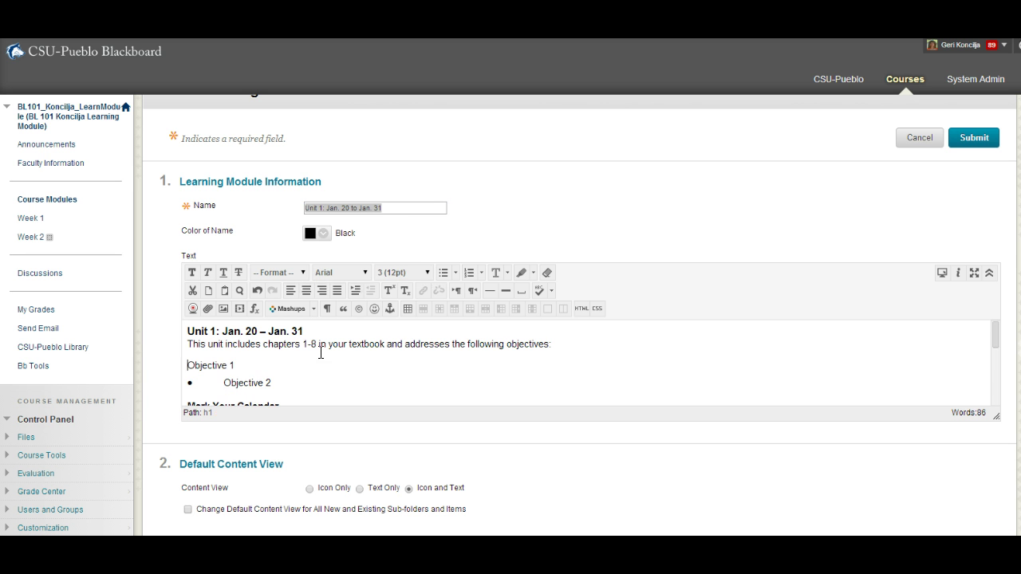
{"action": "left_click_drag", "start_coordinate": [225, 386], "coordinate": [175, 386]}
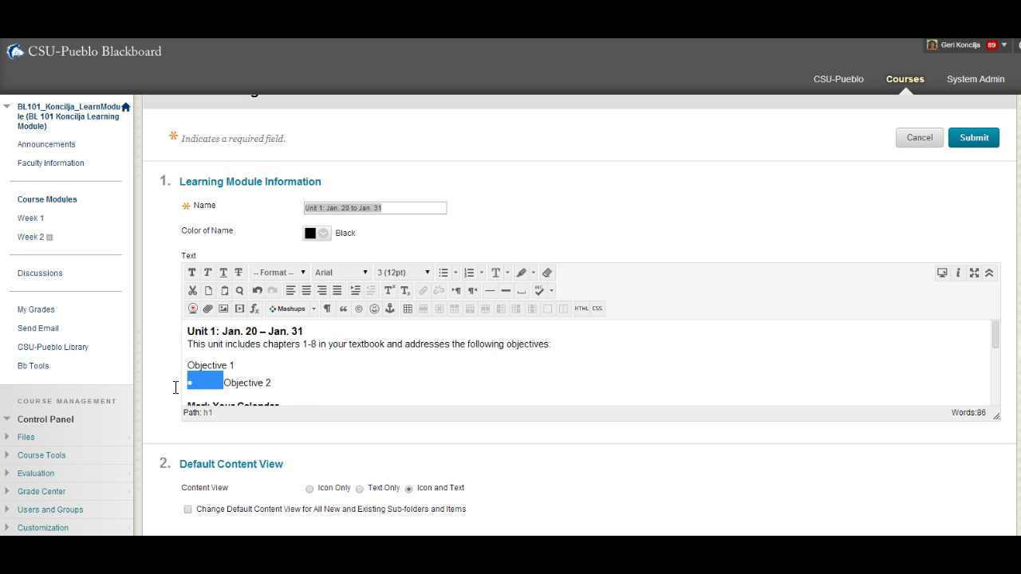
{"action": "key", "text": "BackSpace"}
Step: Delete the bullet and spacing before the "Face to face meetings in ADM 310" line
{"action": "scroll", "coordinate": [241, 381], "scroll_direction": "down", "scroll_amount": 2}
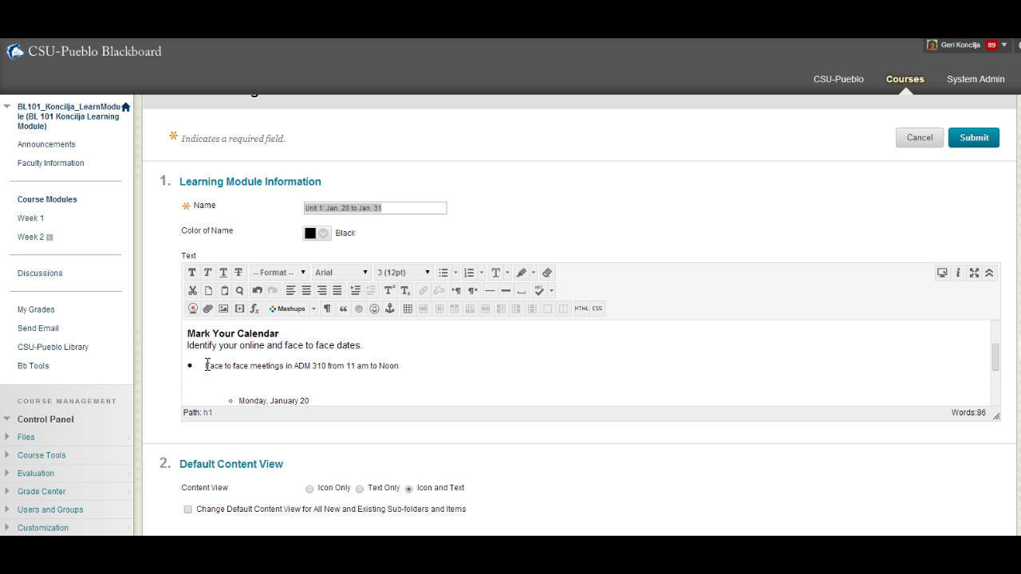
{"action": "left_click_drag", "start_coordinate": [205, 366], "coordinate": [183, 371]}
{"action": "key", "text": "BackSpace"}
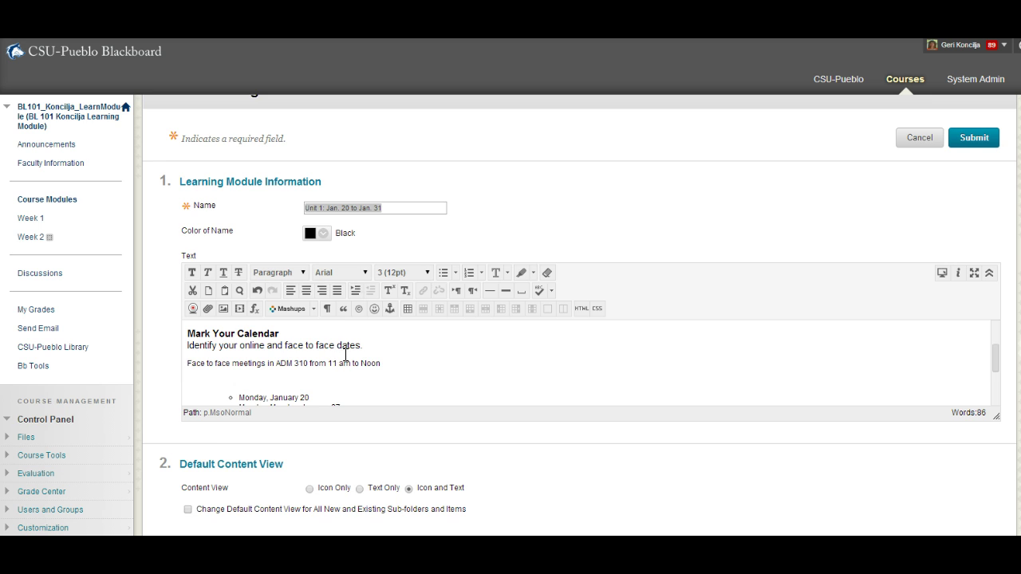
Step: Shorten the learning module's name to "Unit 1" and submit the edited module
{"action": "scroll", "coordinate": [345, 355], "scroll_direction": "up", "scroll_amount": 4}
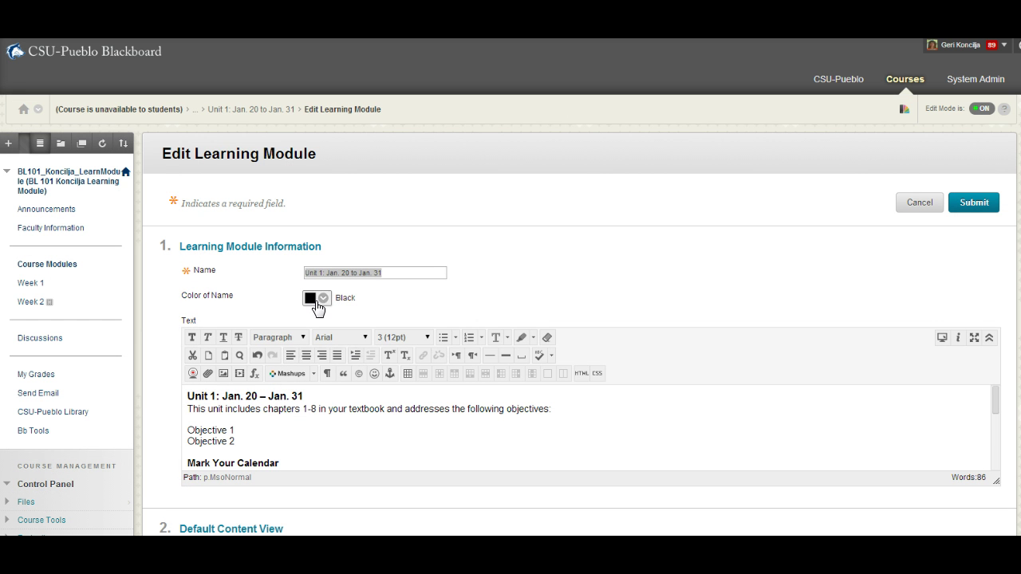
{"action": "left_click", "coordinate": [401, 272]}
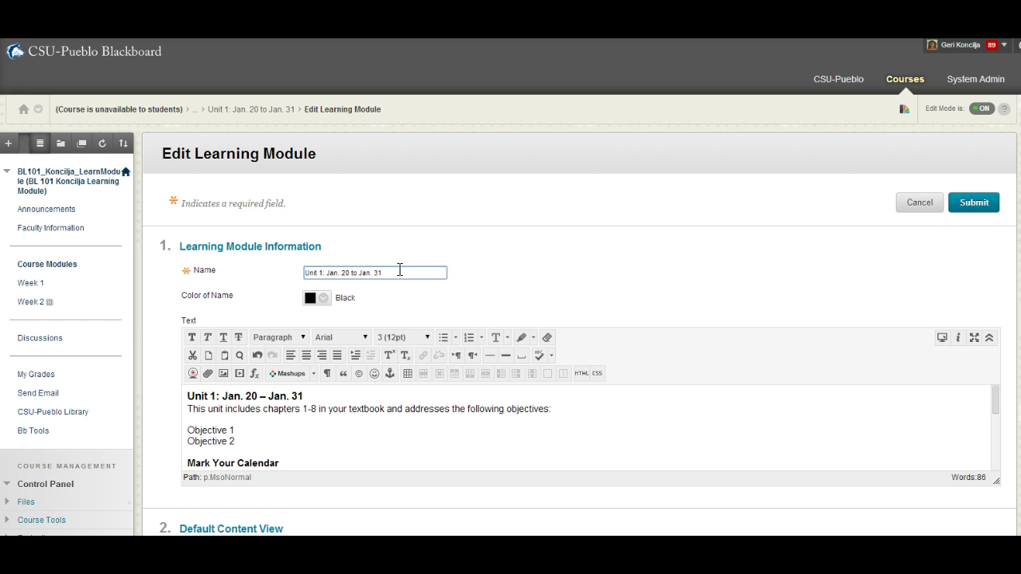
{"action": "key", "text": "BackSpace"}
{"action": "key", "text": "BackSpace"}
{"action": "key", "text": "BackSpace"}
{"action": "key", "text": "BackSpace"}
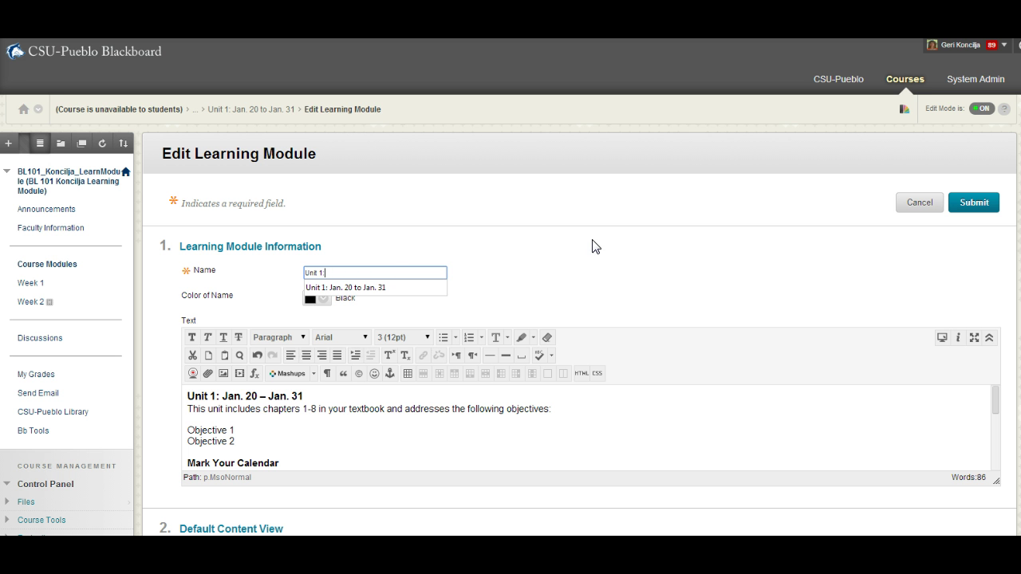
{"action": "left_click", "coordinate": [974, 203]}
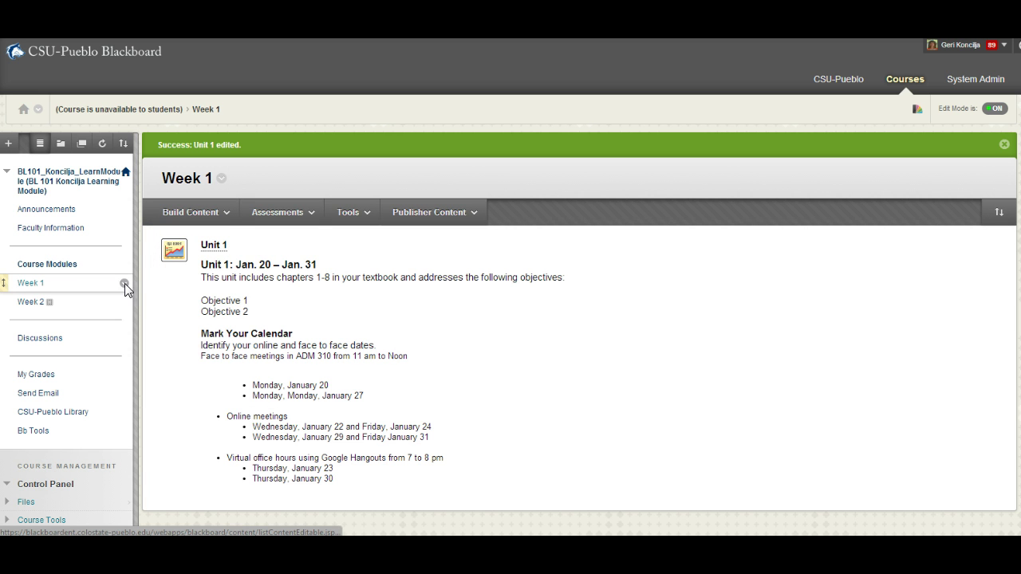
Step: Rename the Week 1 link in the course menu to "Unit 1: Jan 20-Jan 31"
{"action": "left_click", "coordinate": [124, 284]}
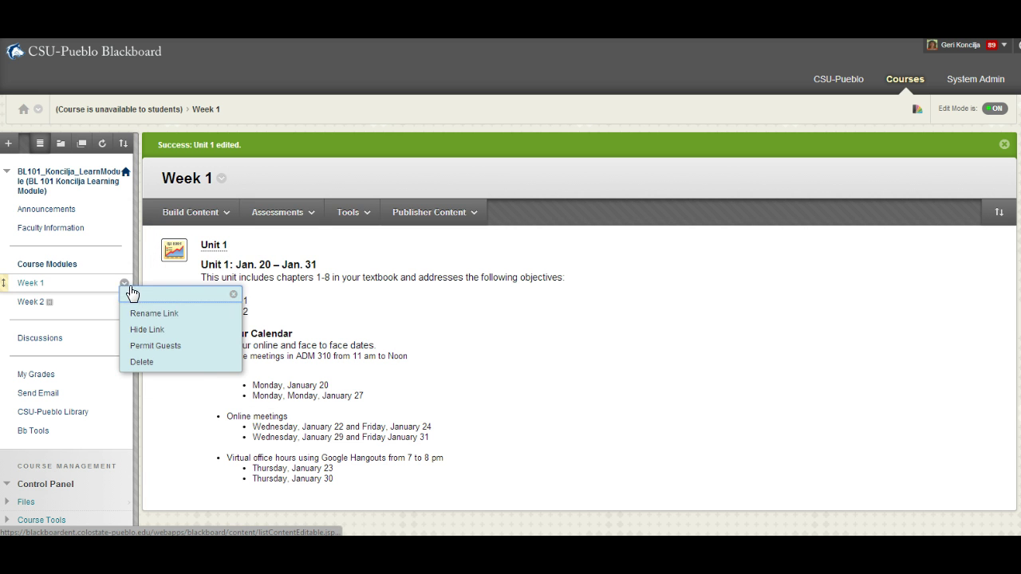
{"action": "left_click", "coordinate": [147, 311]}
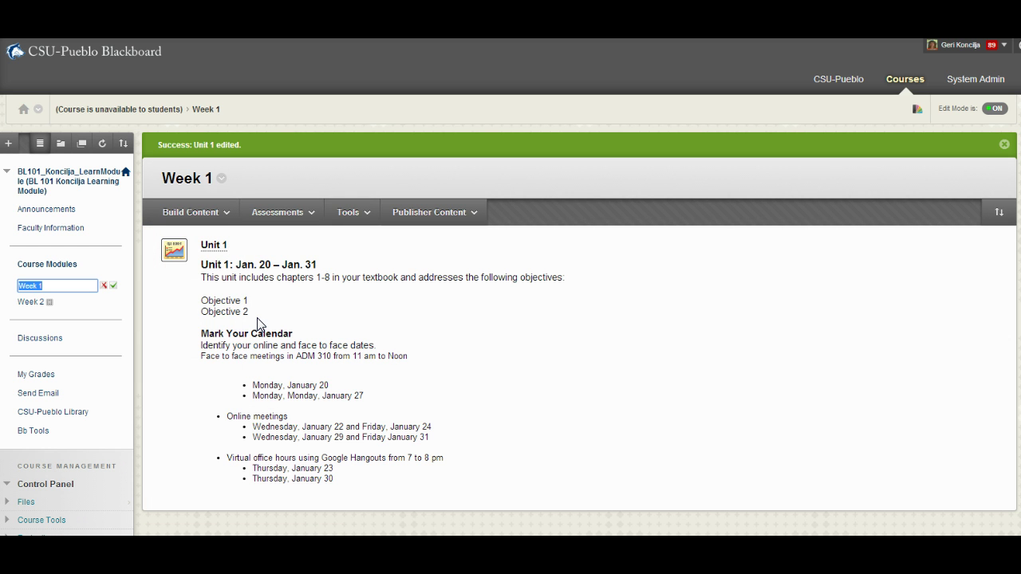
{"action": "type", "text": "Unit 1: Jan 20-Jan 31"}
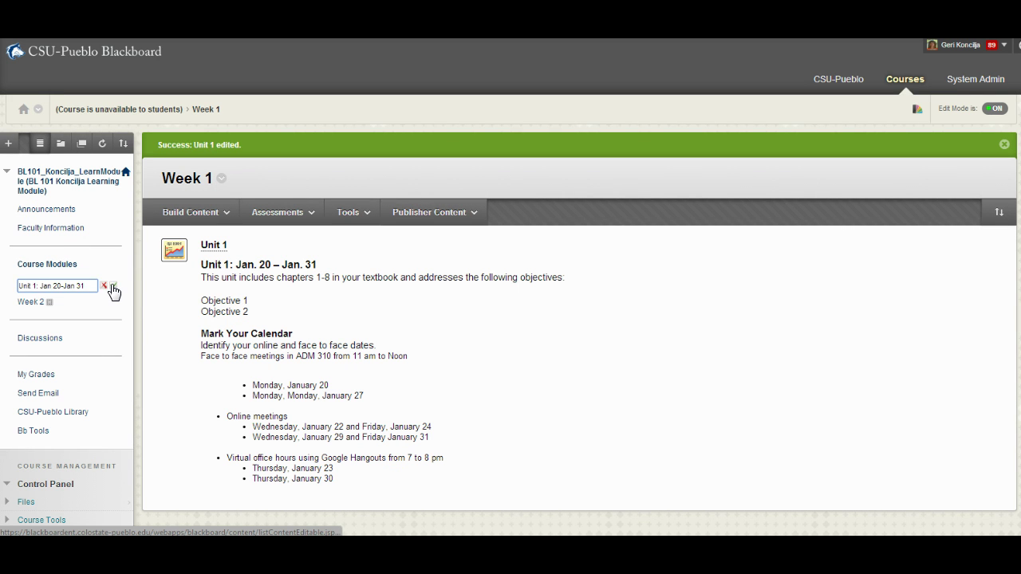
{"action": "key", "text": "Return"}
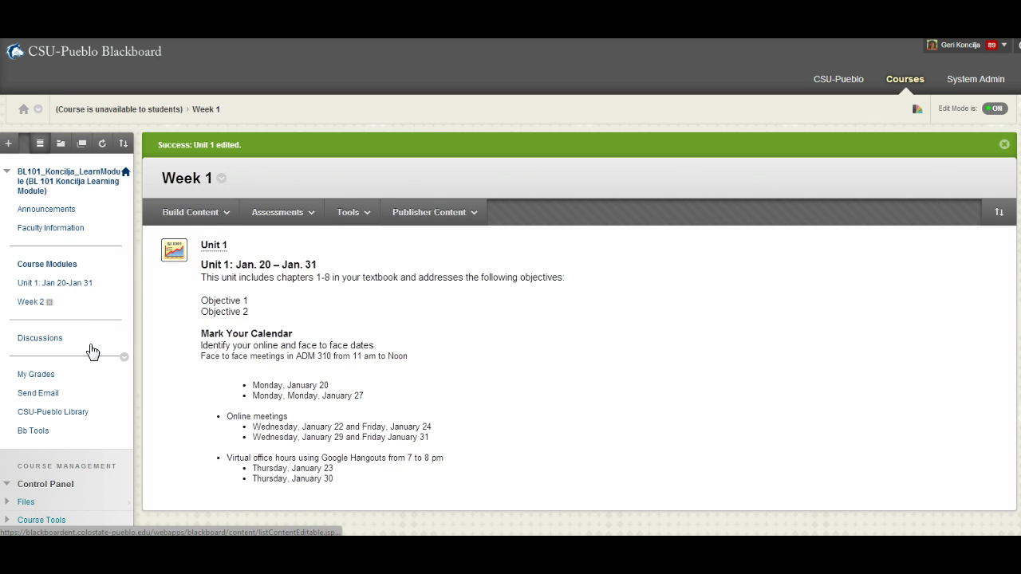
Step: Open the "Unit 1: Jan 20-Jan 31" content area and enter the Unit 1 learning module
{"action": "left_click", "coordinate": [50, 284]}
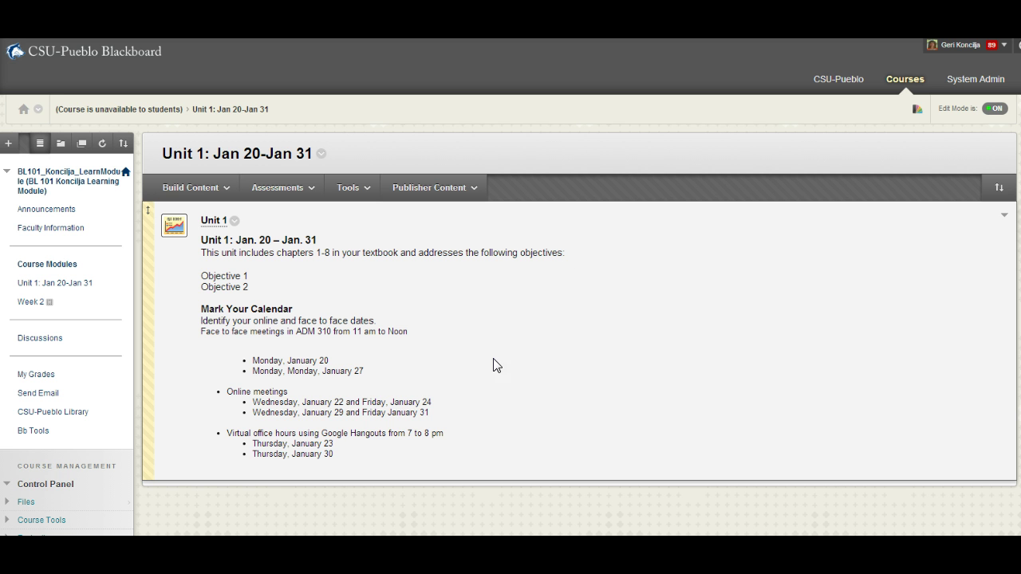
{"action": "left_click", "coordinate": [213, 225]}
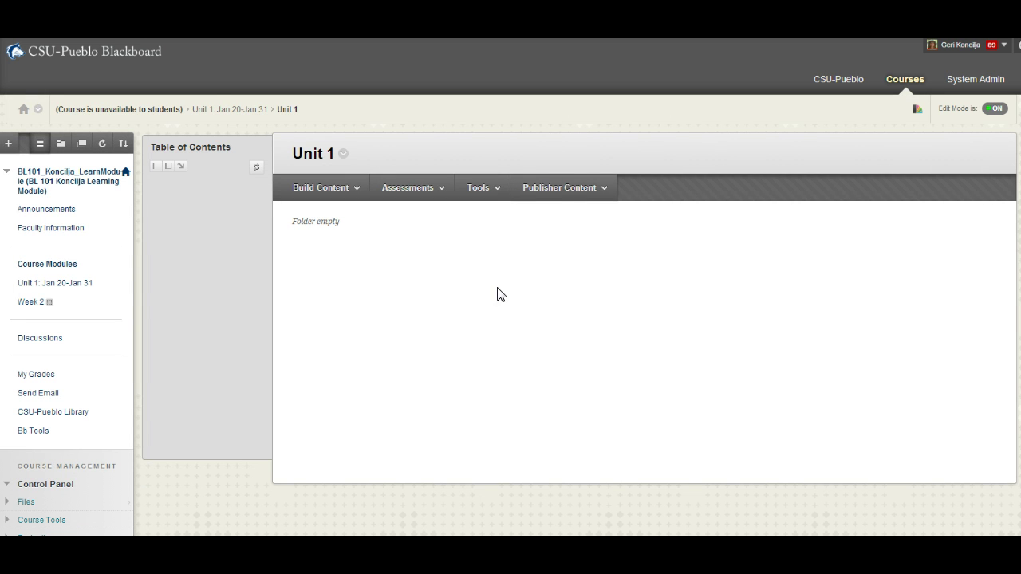